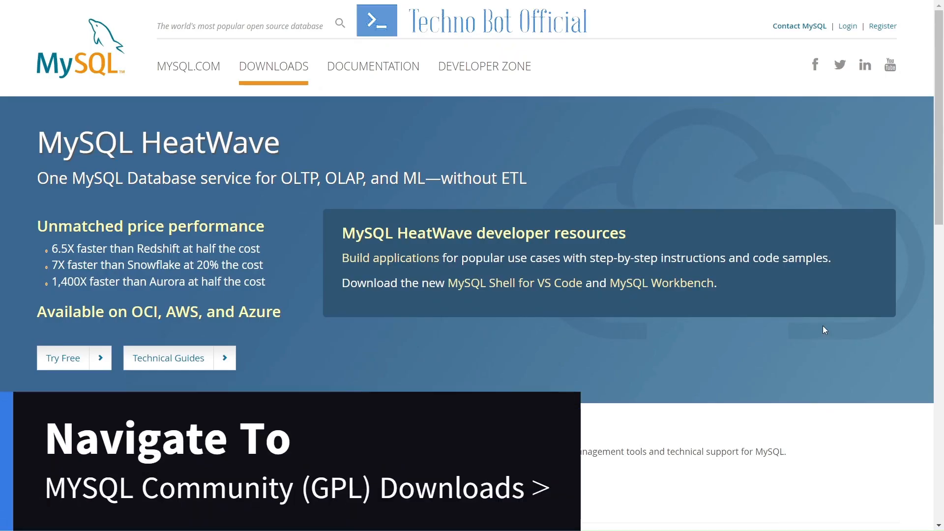
- Open the MySQL Installer for Windows page from the MySQL Community (GPL) Downloads
scroll(543, 364, "down", 8)
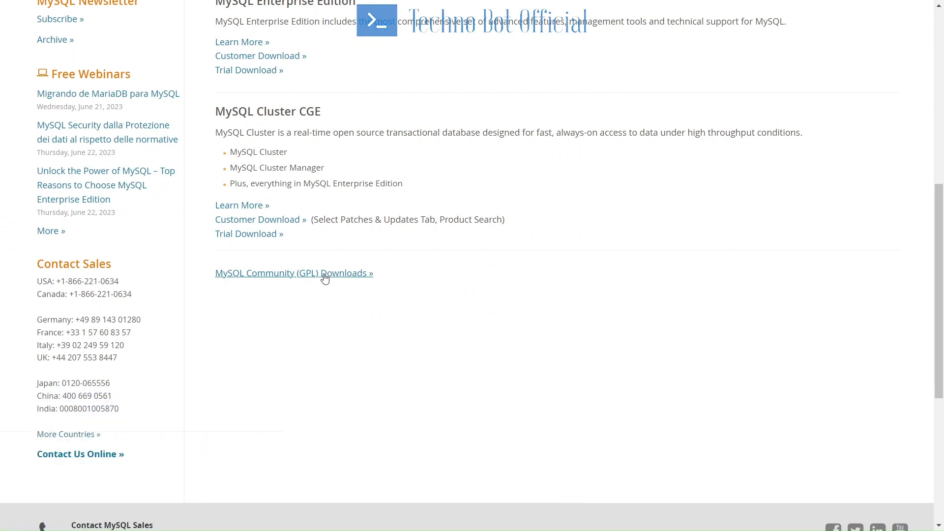
left_click(325, 275)
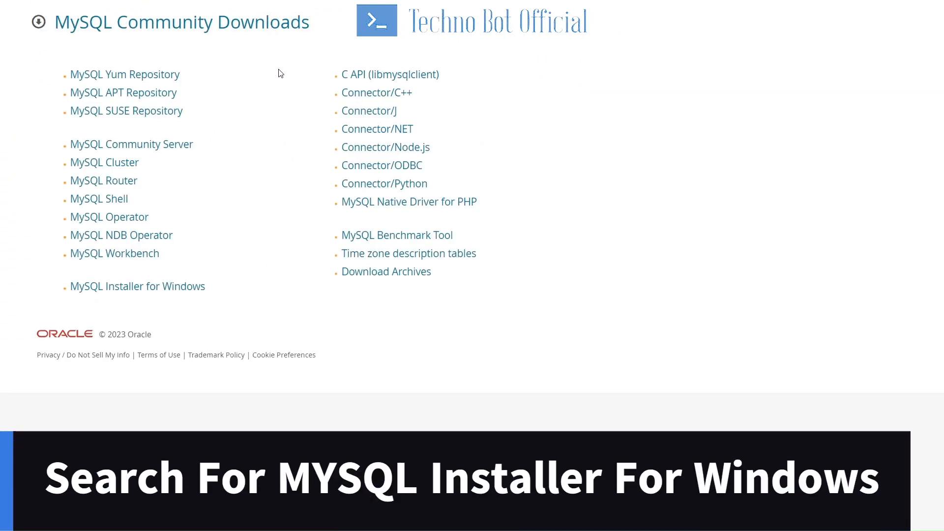
left_click(183, 285)
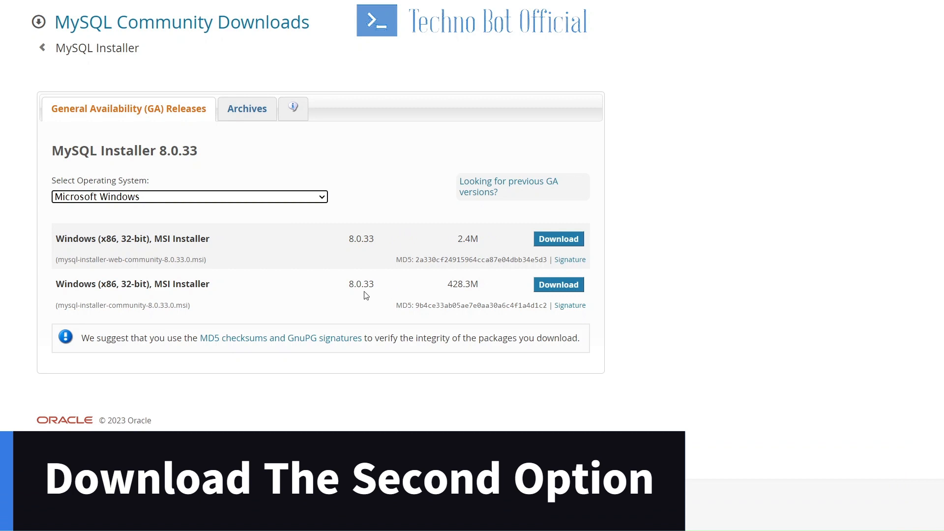
- Download the 428.3M Windows MSI installer without signing in and save it to the Desktop as mysql-installer-community-8.0.33.0
left_click(552, 286)
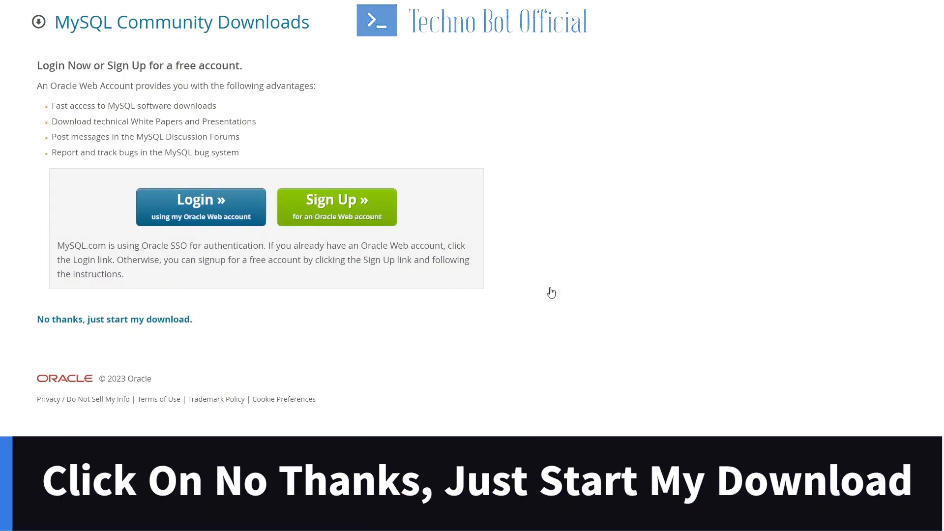
left_click(46, 322)
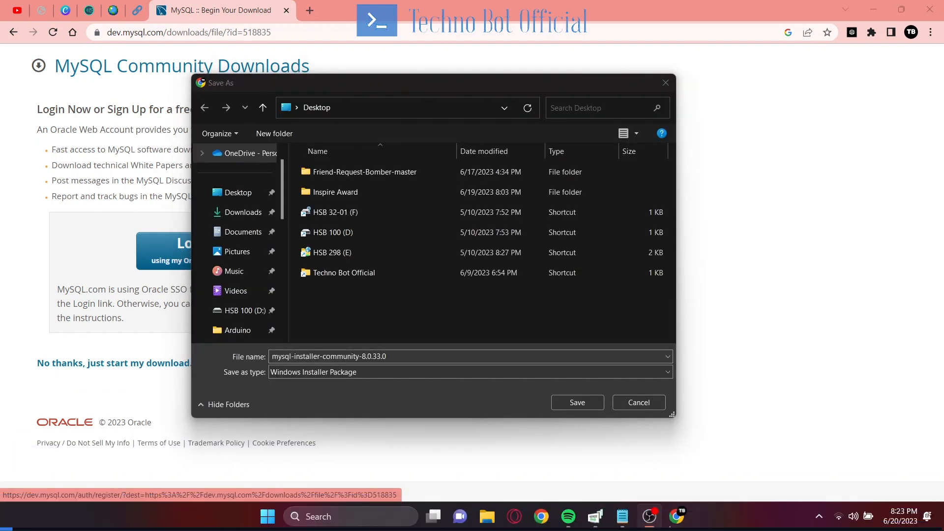
left_click(573, 400)
key("ctrl+j")
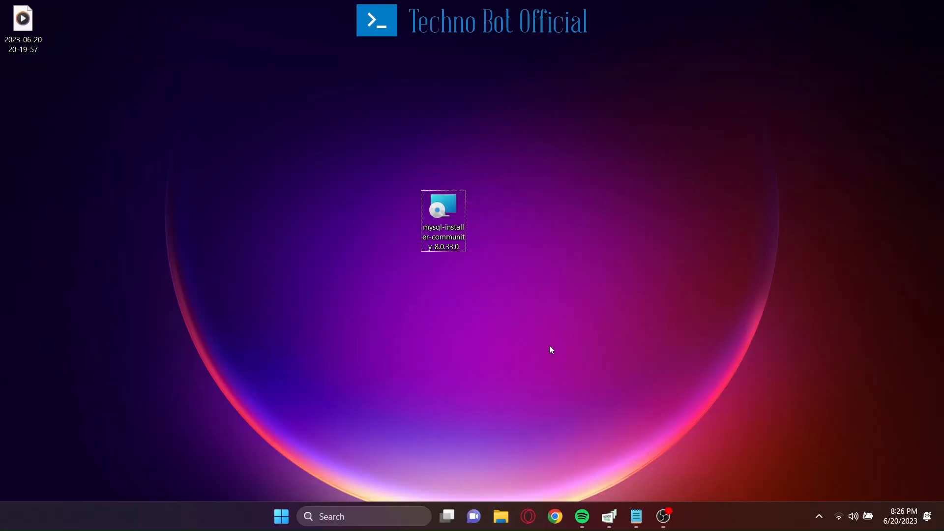
- Launch mysql-installer-community-8.0.33.0 from the desktop and choose the Custom setup type
left_click_drag(531, 334, 389, 185)
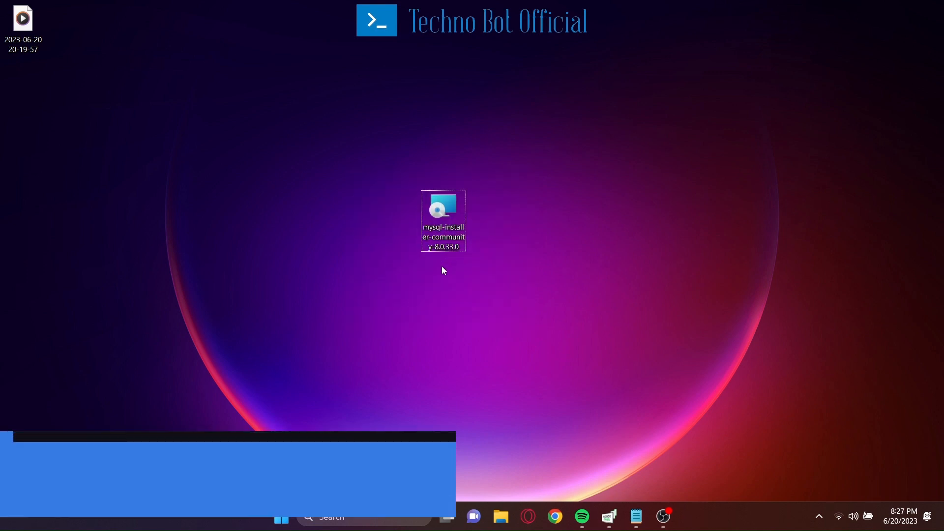
double_click(448, 225)
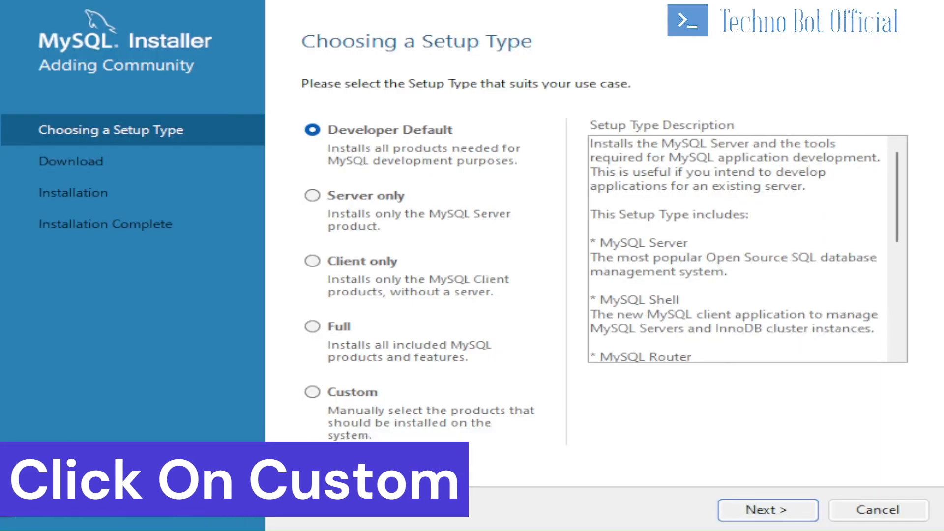
left_click(312, 392)
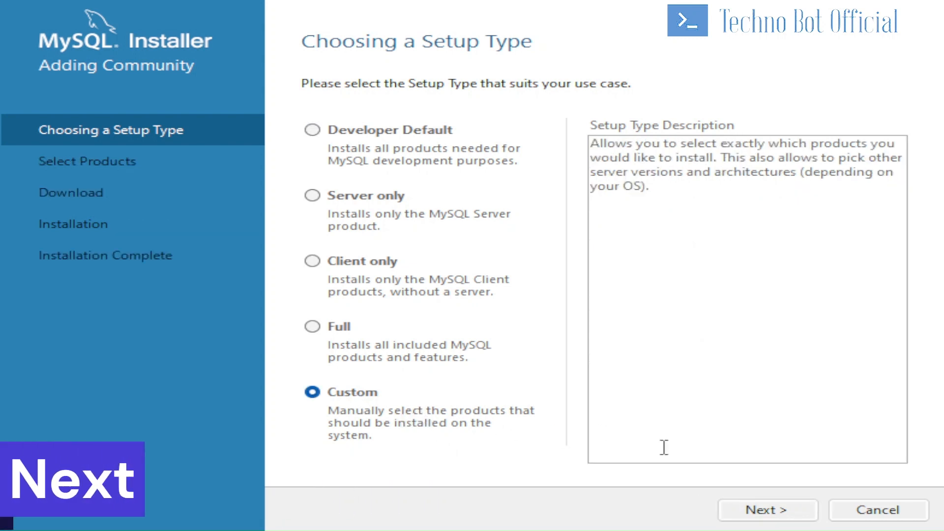
left_click(783, 511)
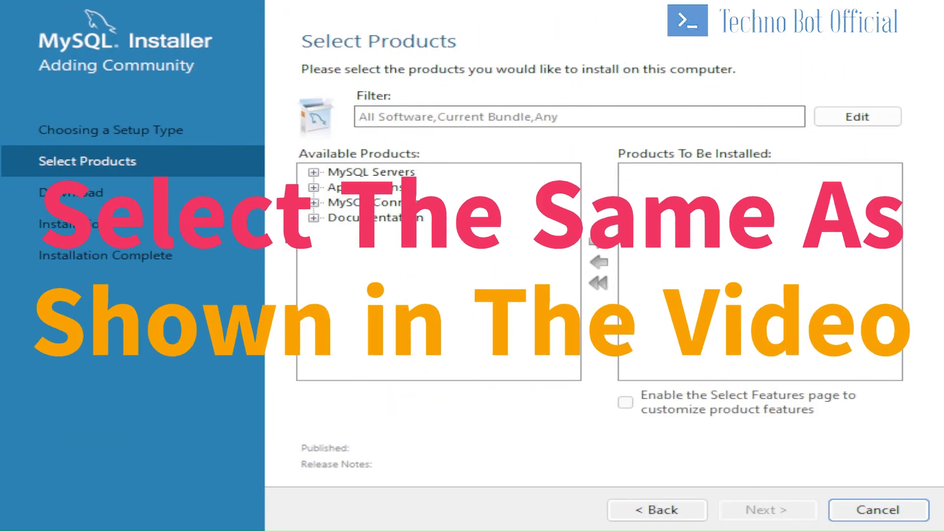
- Add MySQL Server 8.0.33 - X64 from MySQL Servers to the products to be installed
key("Tab")
key("Right")
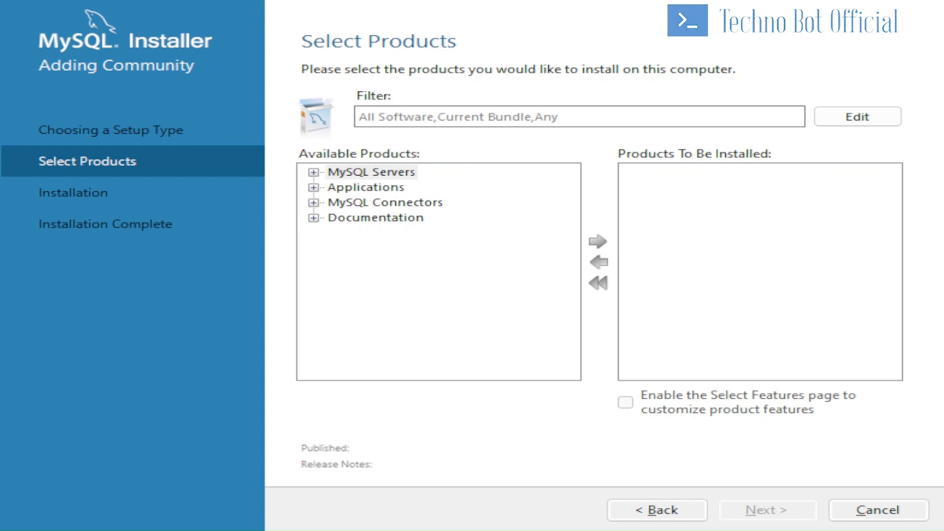
left_click(460, 223)
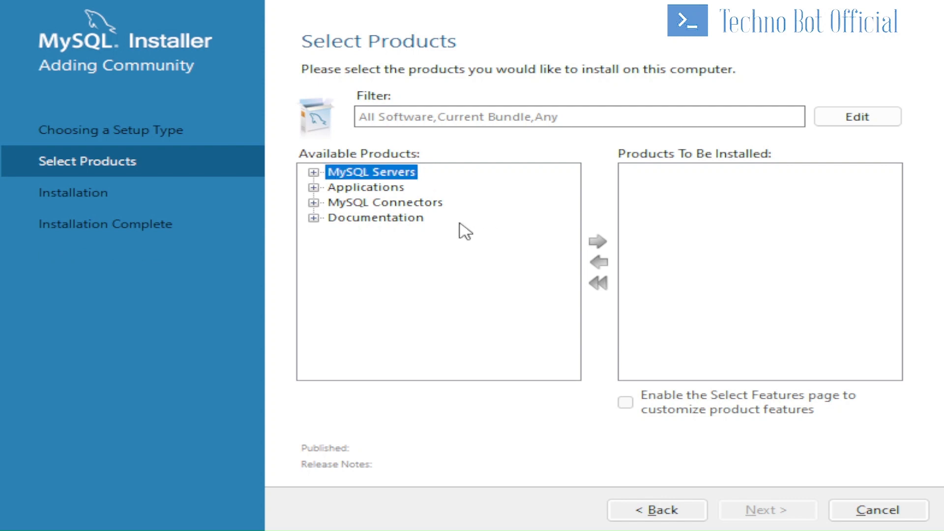
left_click(313, 172)
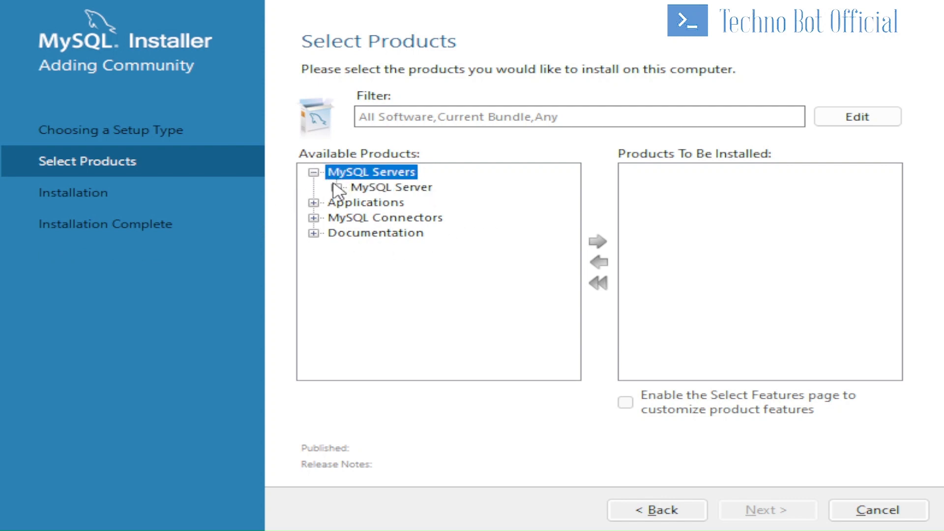
left_click(336, 187)
left_click(359, 203)
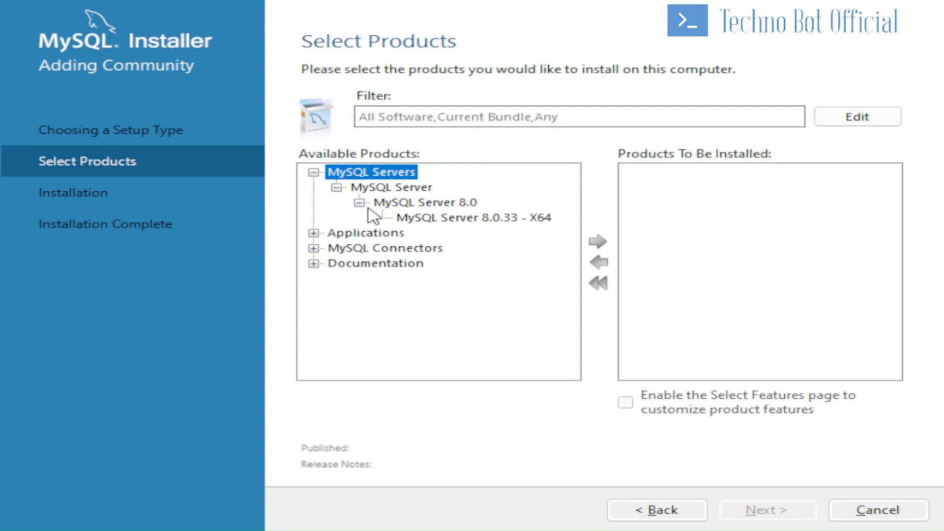
left_click(421, 219)
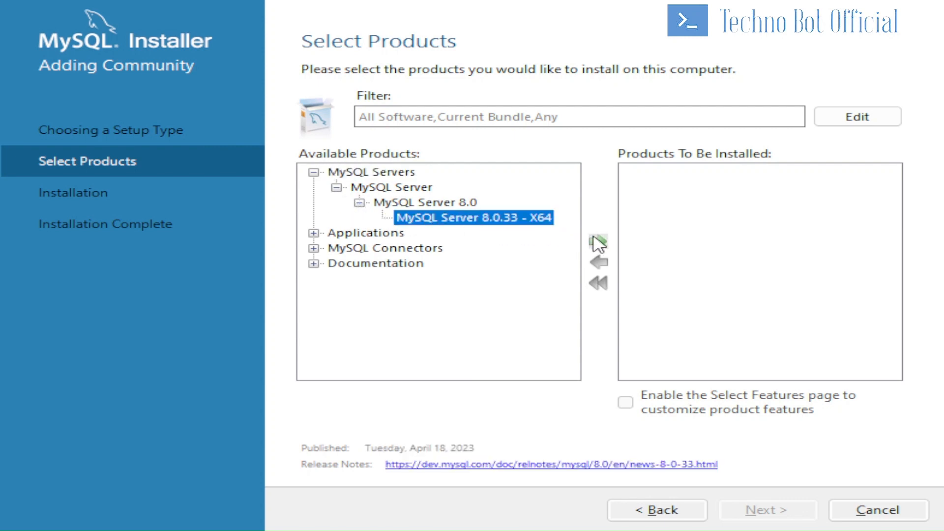
left_click(596, 242)
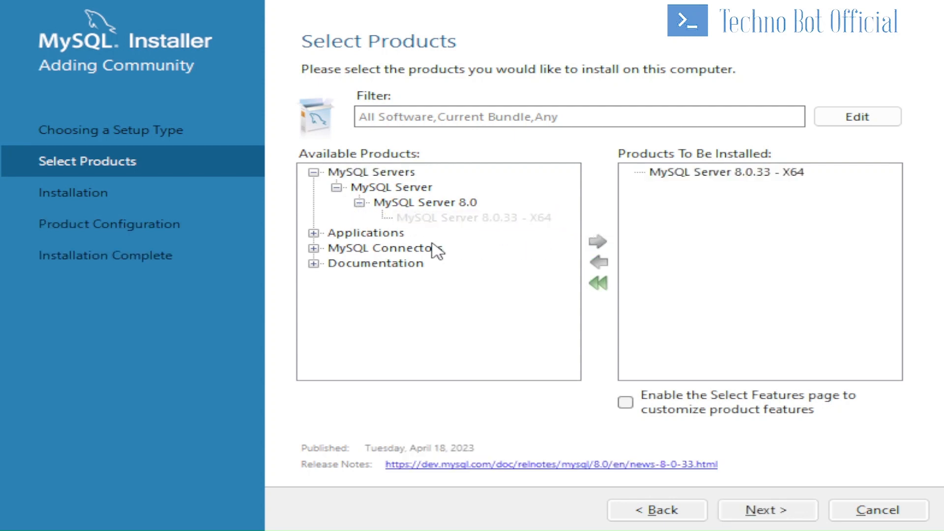
- Add MySQL Workbench 8.0.33 - X64 from Applications to the products to be installed
left_click(313, 233)
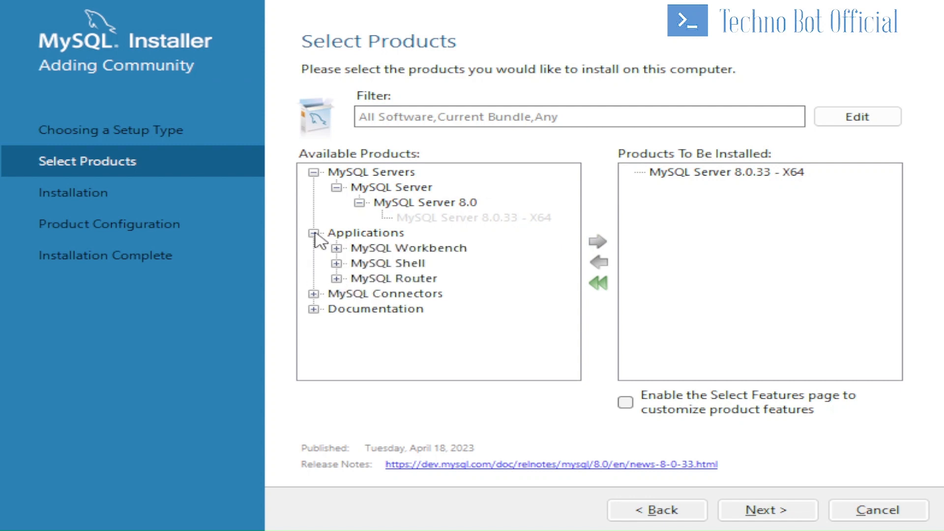
left_click(336, 248)
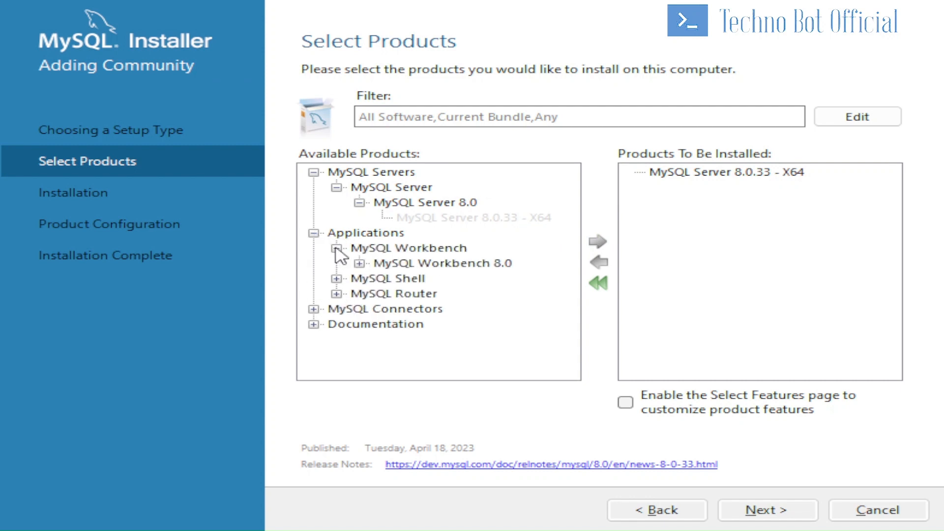
left_click(360, 264)
left_click(393, 278)
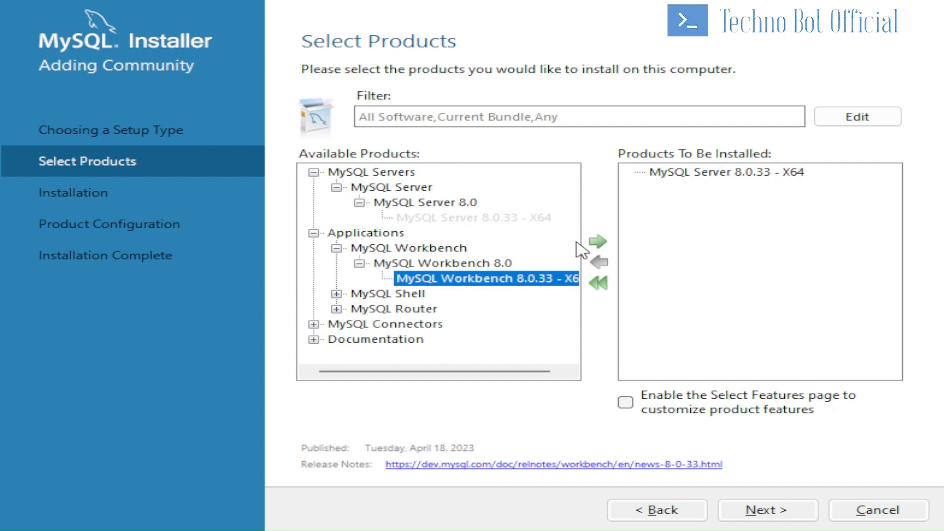
left_click(597, 242)
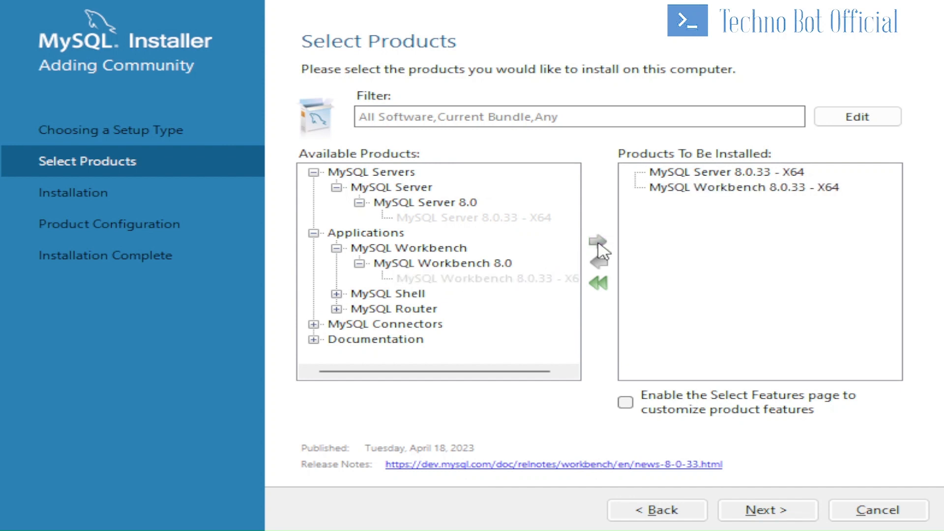
- Add MySQL Shell 8.0.33 - X64 from Applications to the products to be installed
left_click(337, 294)
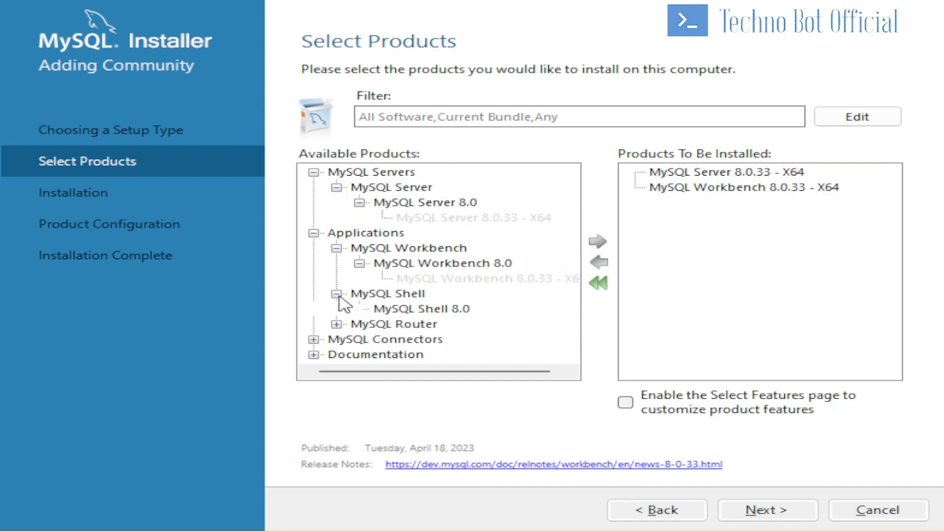
left_click(359, 309)
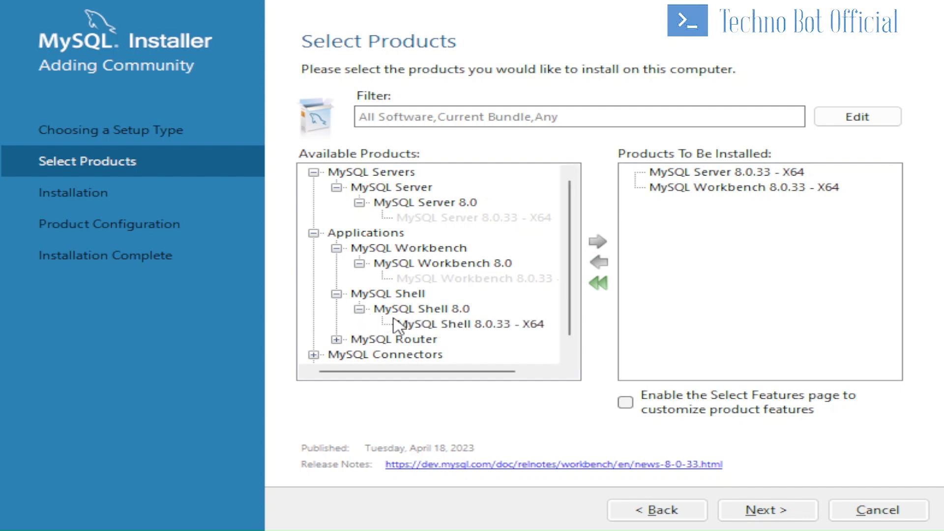
left_click(403, 325)
left_click(601, 246)
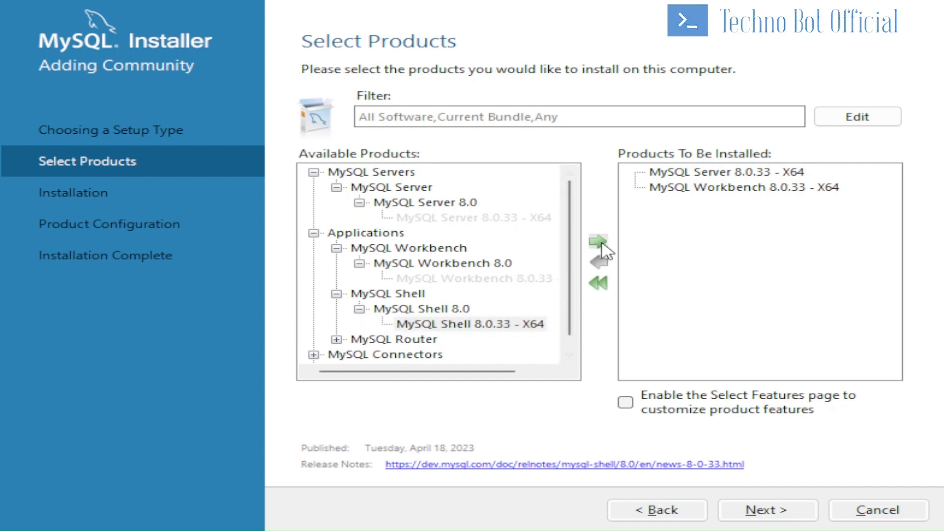
scroll(516, 258, "down", 1)
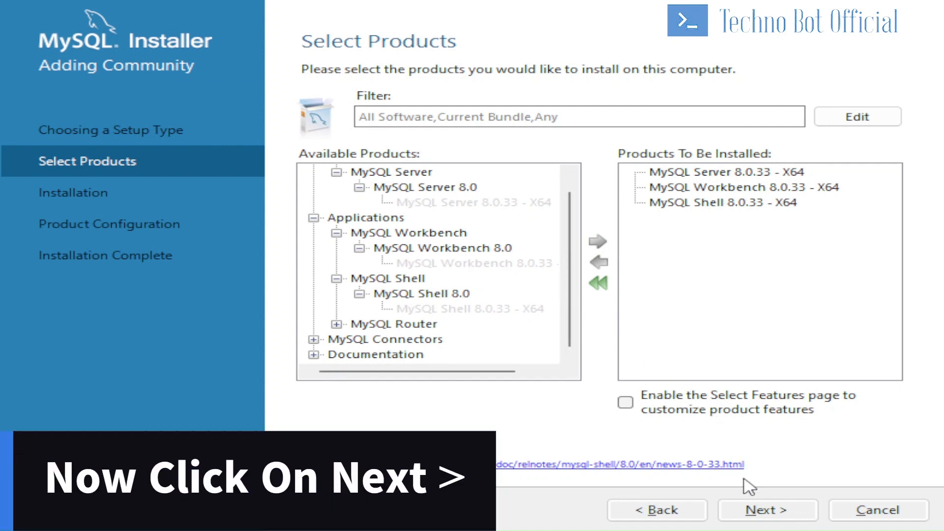
- Install the selected MySQL Server, Workbench and Shell products and continue to product configuration
left_click(752, 511)
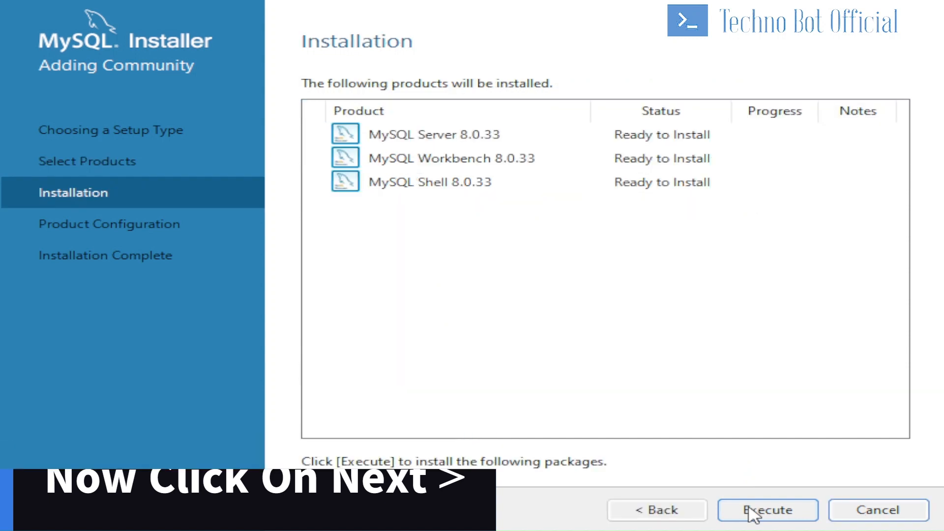
left_click(765, 510)
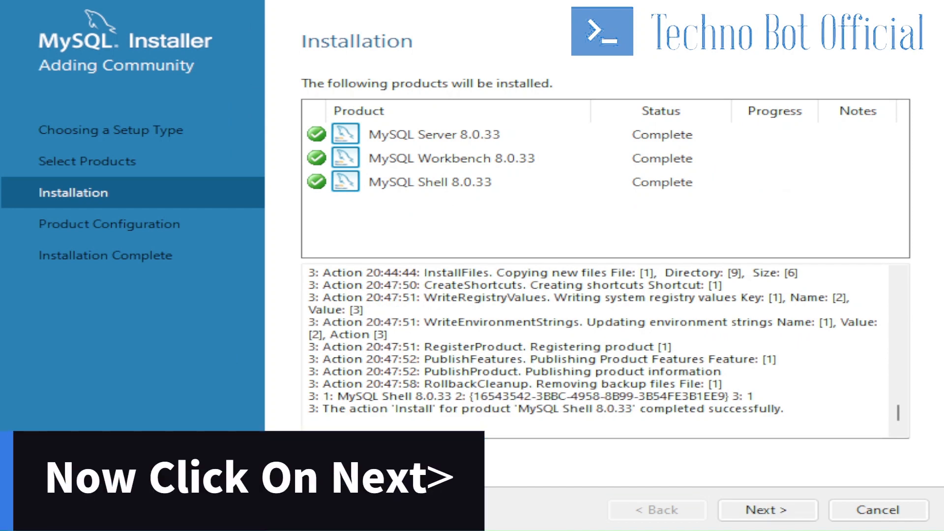
left_click(781, 512)
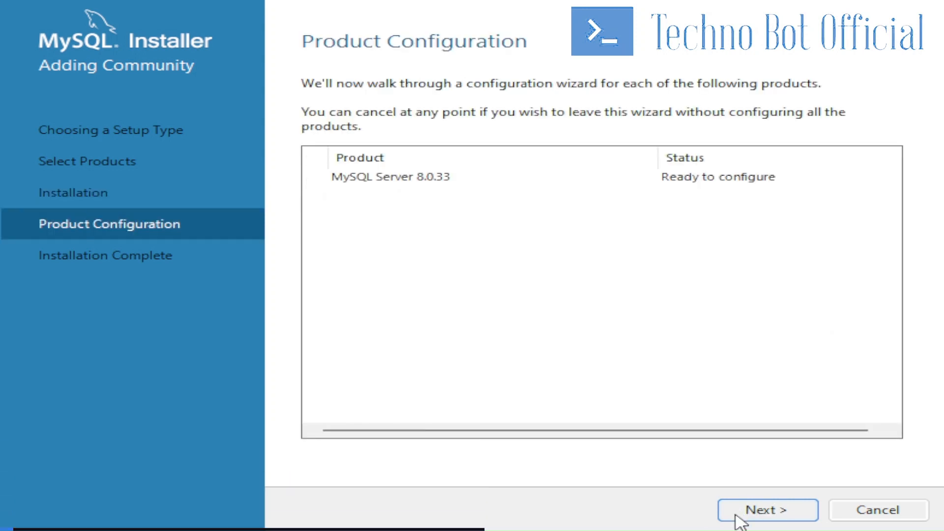
- Accept the Development Computer type with TCP/IP port 3306 and keep strong password encryption for authentication
left_click(737, 516)
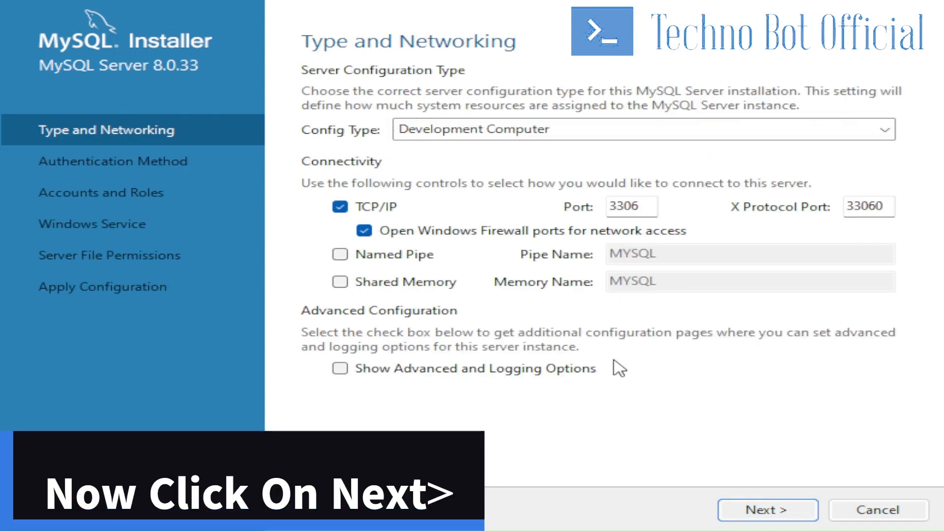
left_click(801, 523)
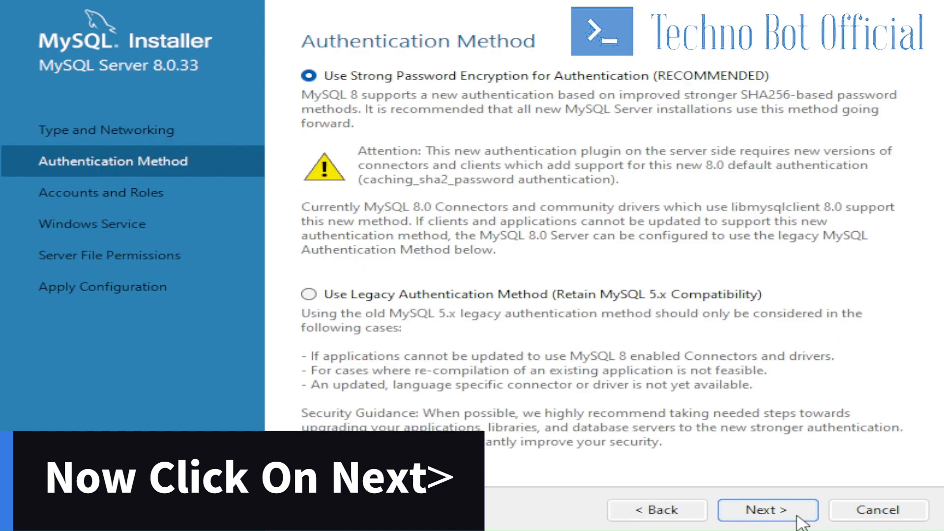
left_click(768, 510)
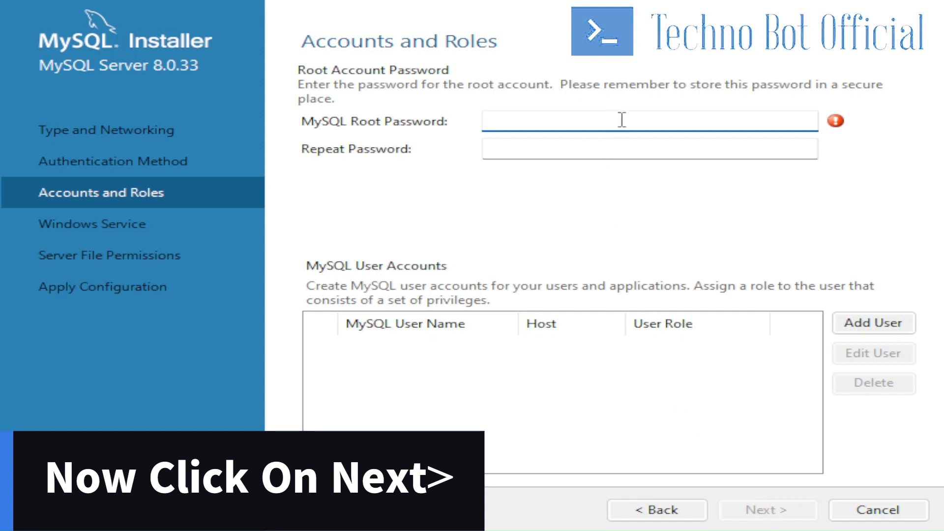
- Enter and repeat the MySQL root password, and add a user account with the DB Admin role and host %
type("•••")
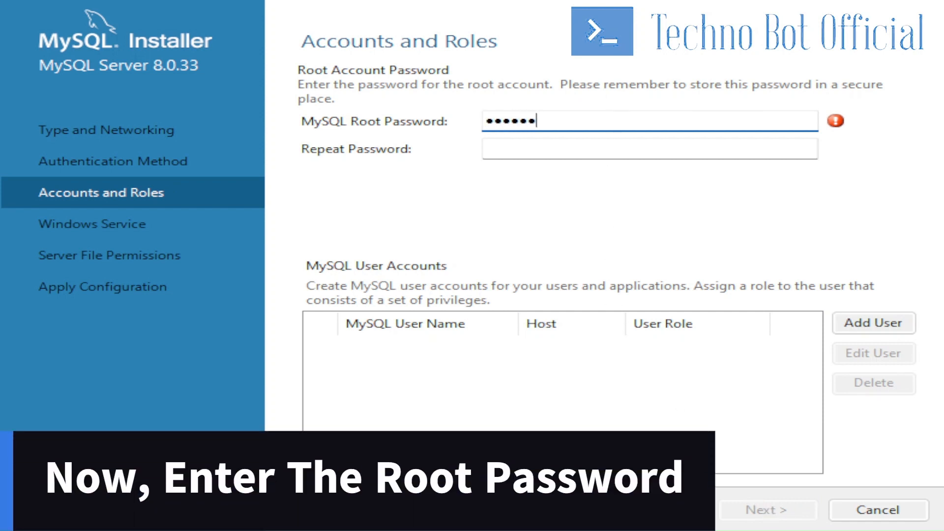
left_click(625, 153)
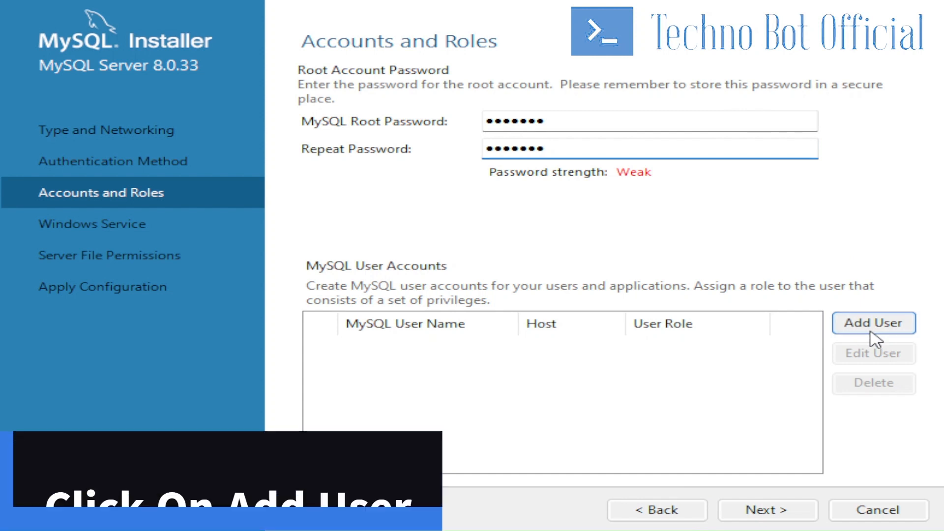
left_click(874, 338)
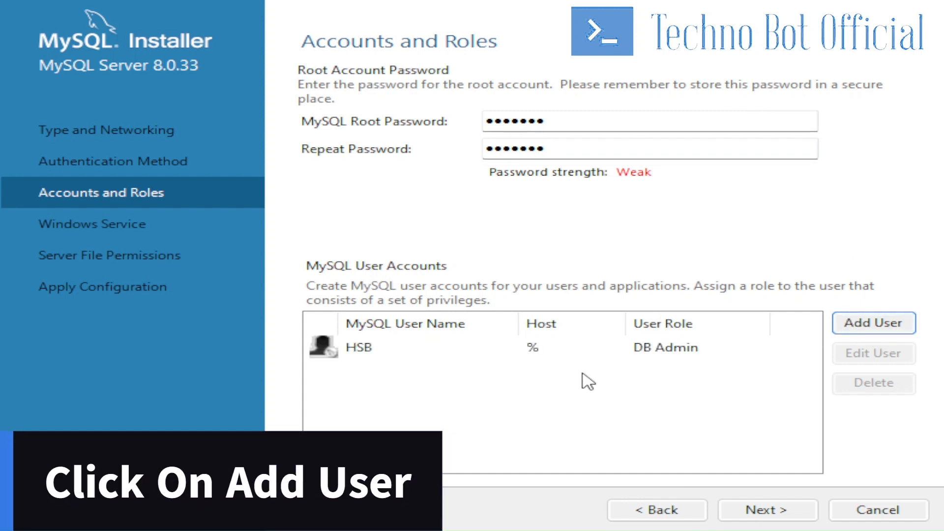
left_click(757, 510)
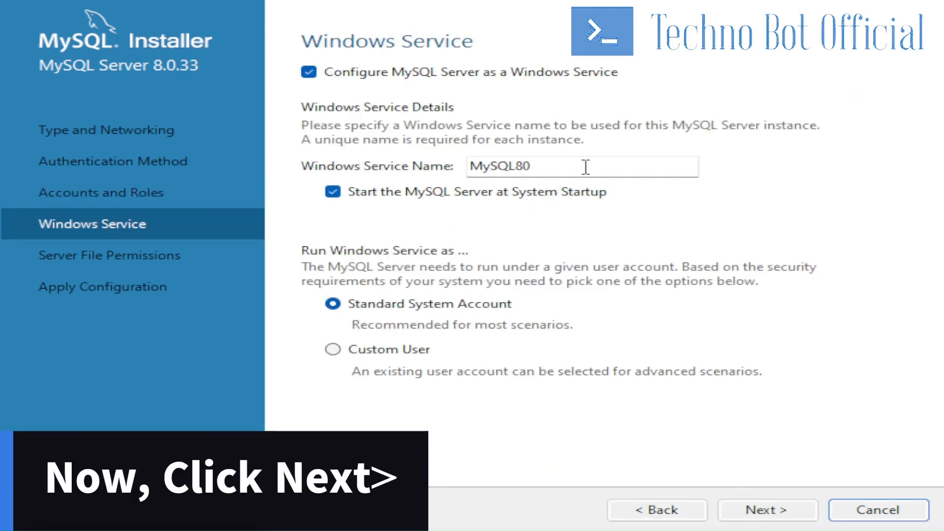
- Keep the MySQL80 Windows service and full-access file permission defaults, and apply the server configuration
left_click(767, 511)
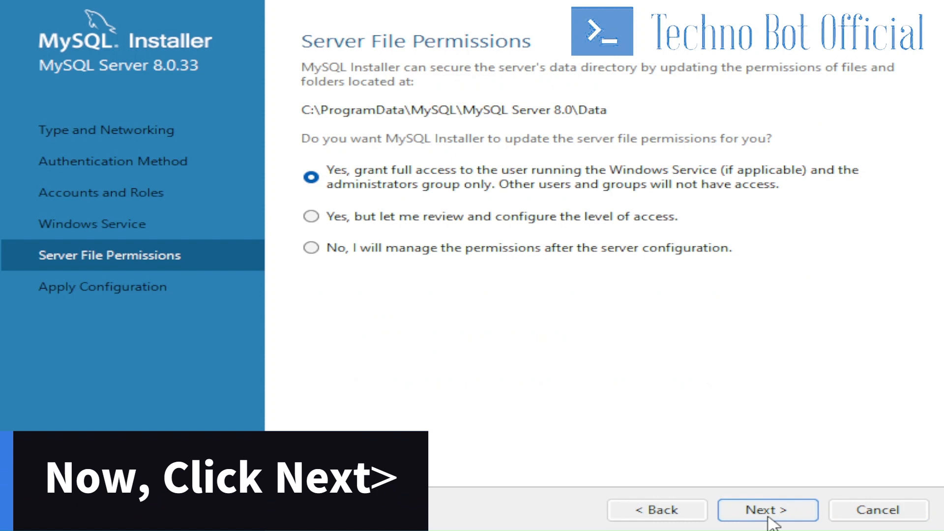
left_click(771, 516)
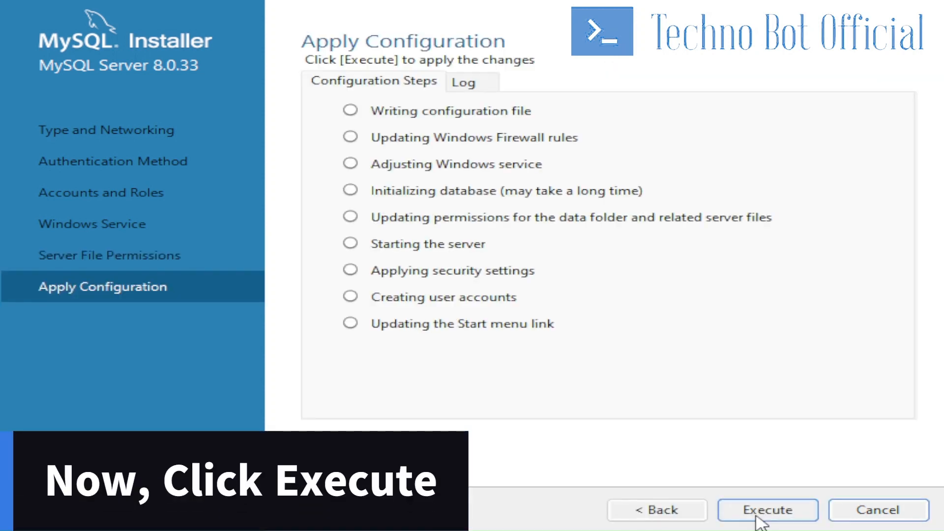
left_click(771, 517)
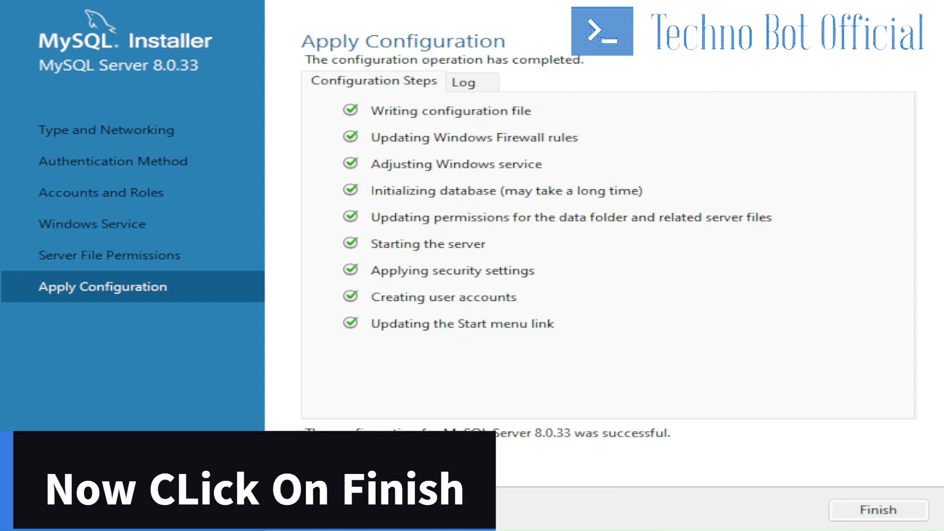
- Finish the server configuration and complete the installer with MySQL Workbench and MySQL Shell set to start after setup
left_click(923, 515)
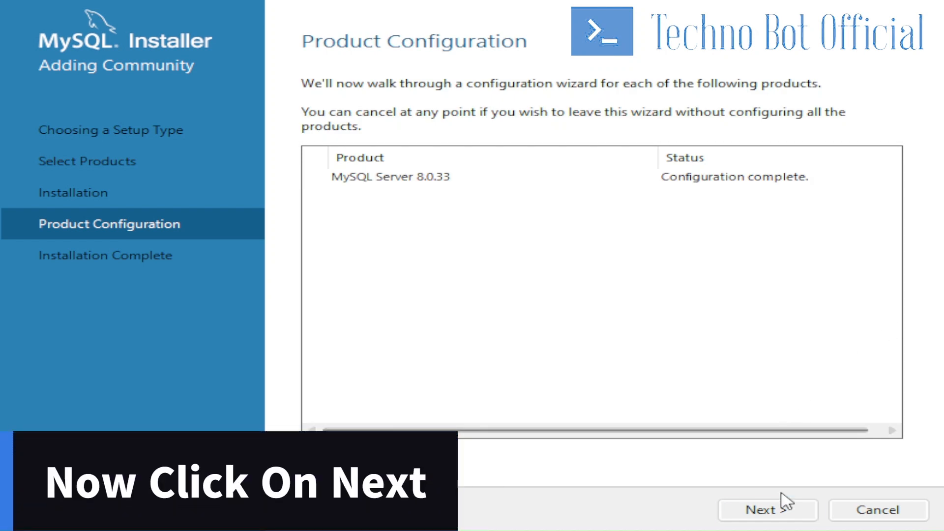
left_click(776, 513)
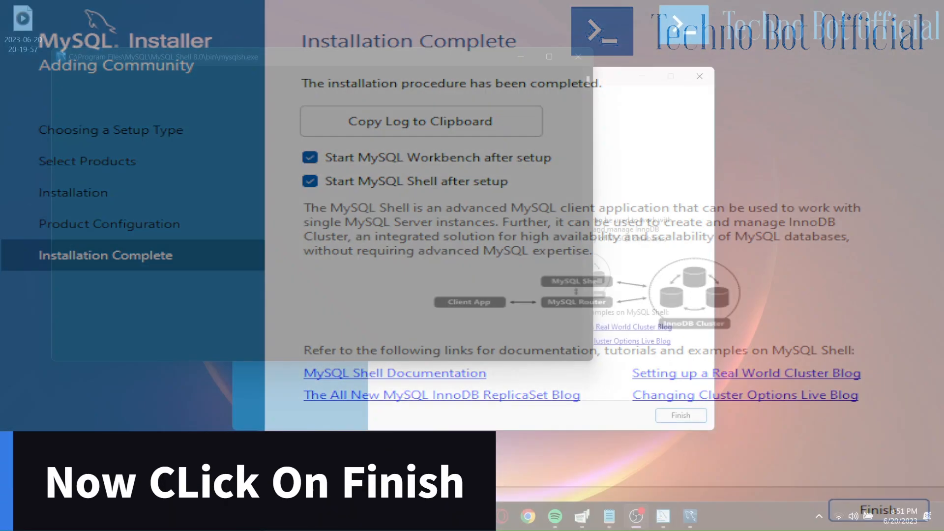
left_click(878, 510)
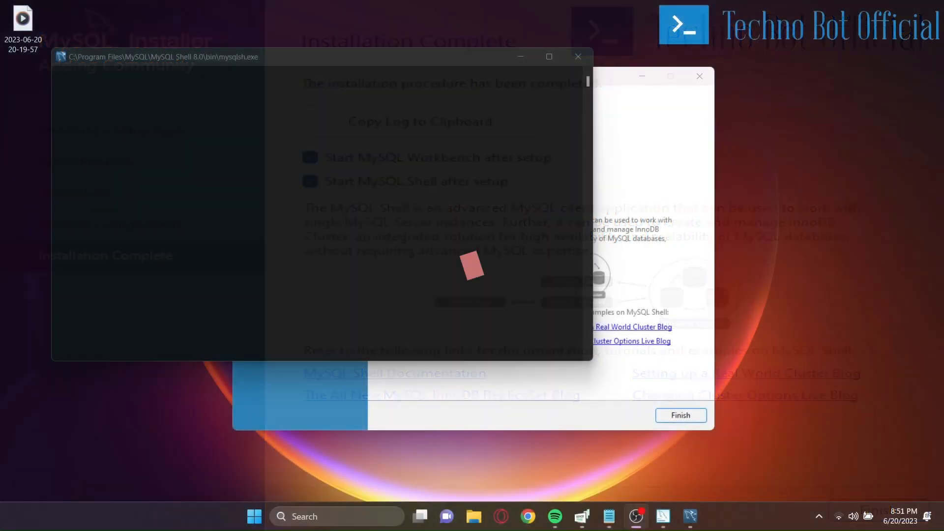